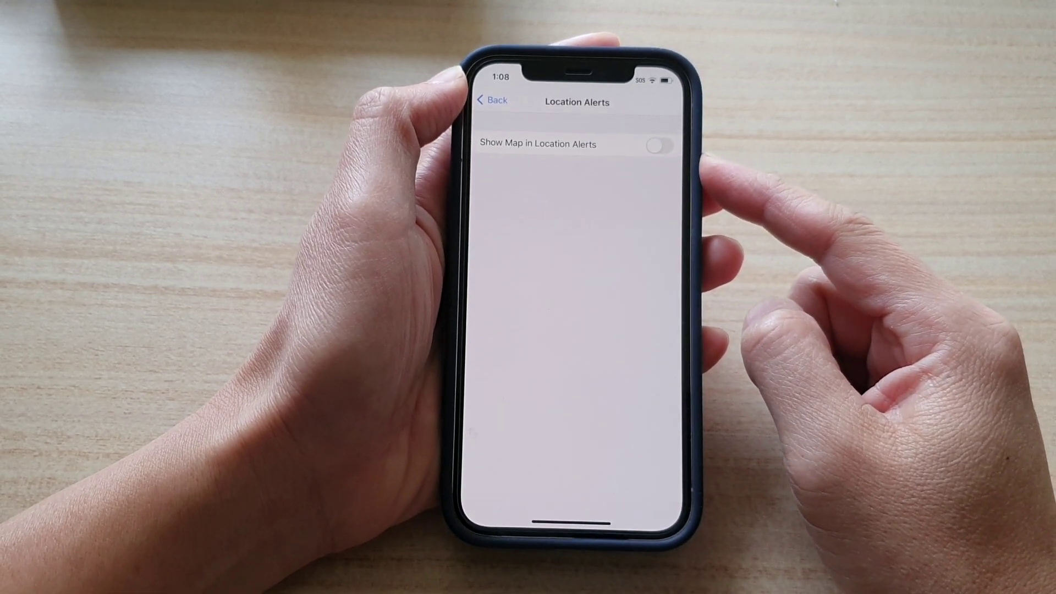
Step: Back out through Location Services and Content & Privacy Restrictions, then go to the home screen
click(492, 101)
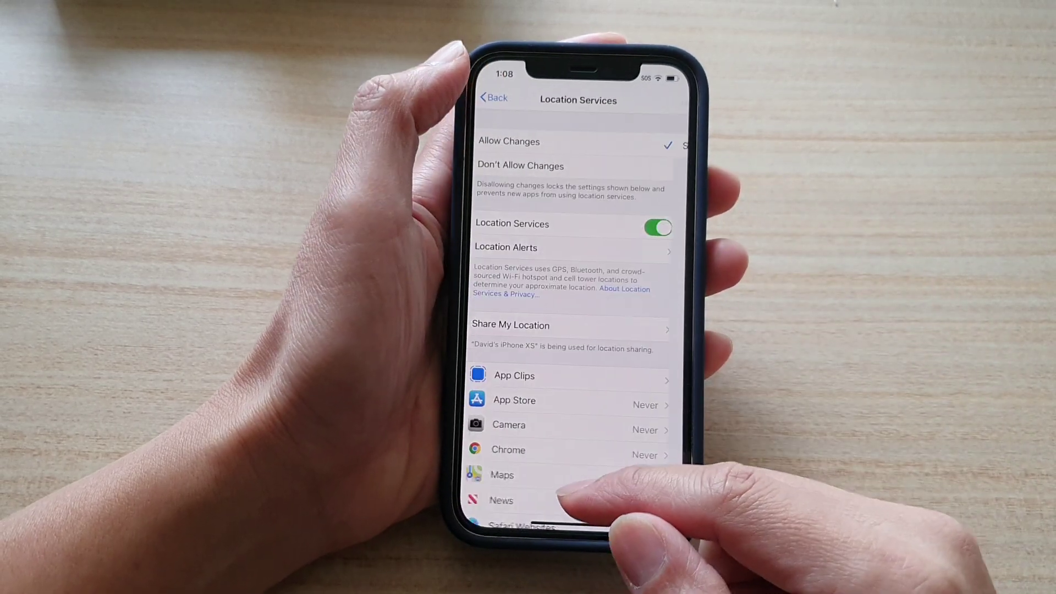
click(492, 102)
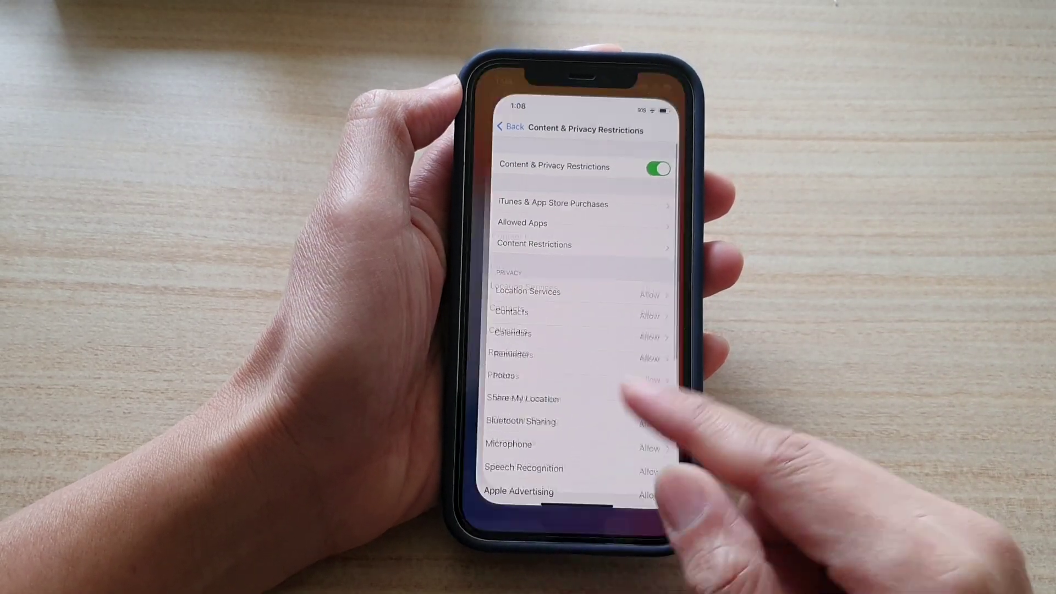
drag(578, 525, 578, 372)
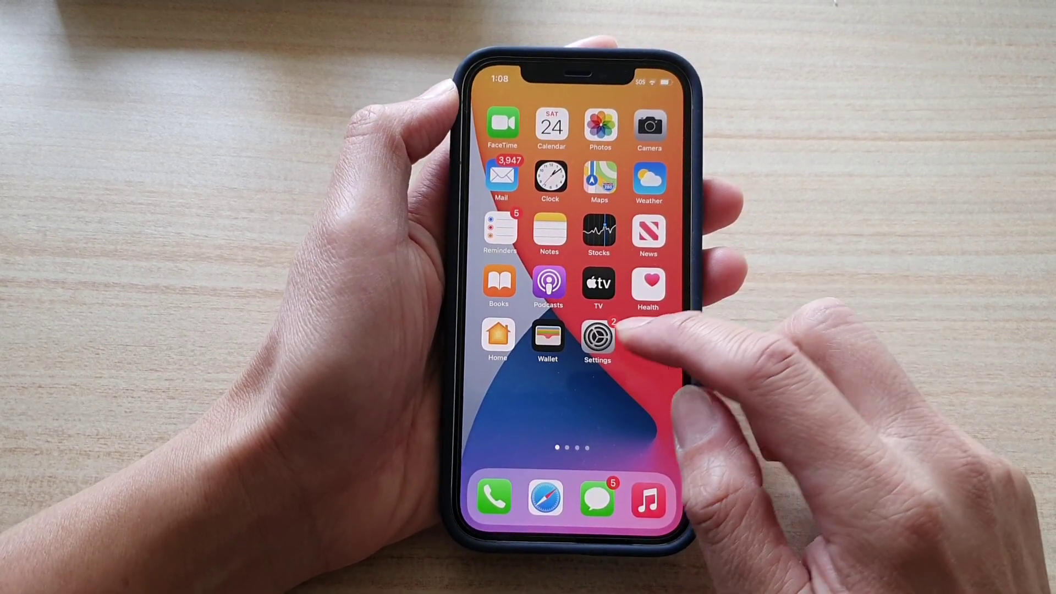
Step: Reopen Settings and go through Screen Time into Content & Privacy Restrictions
click(595, 335)
click(505, 111)
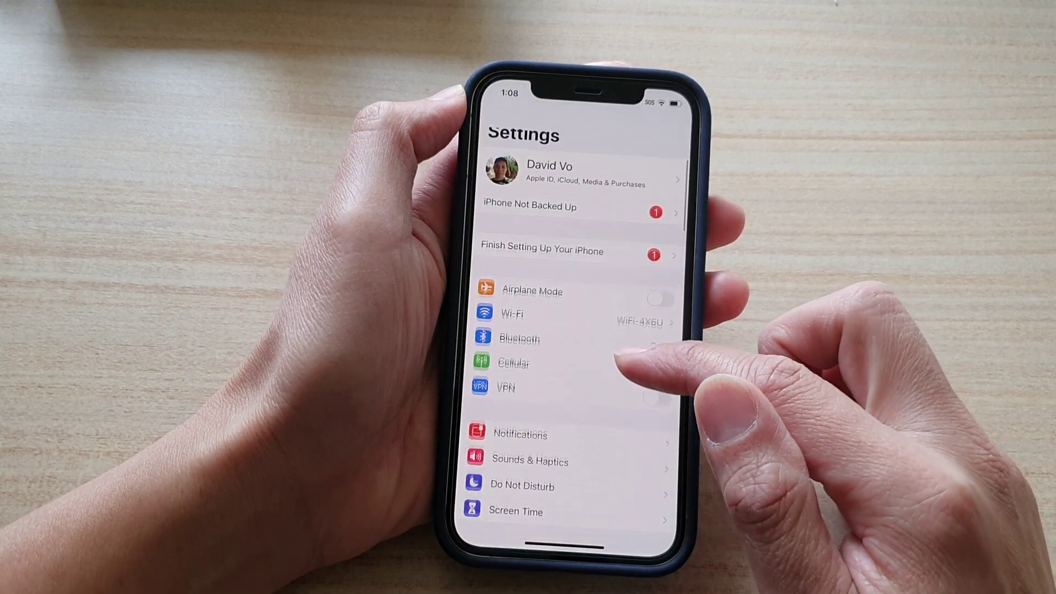
scroll(634, 363, down, 2)
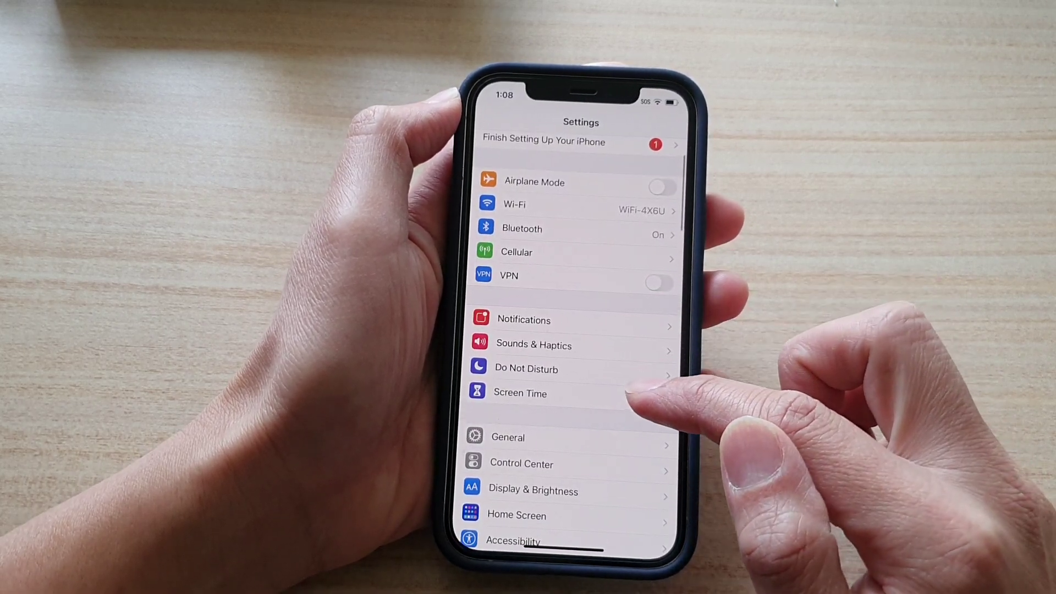
click(578, 393)
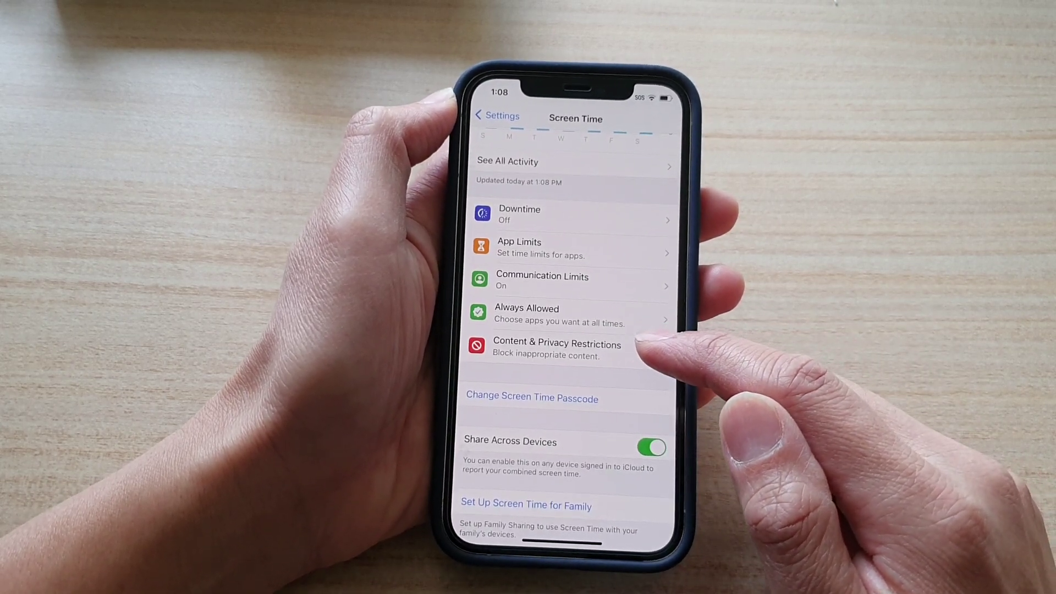
click(577, 346)
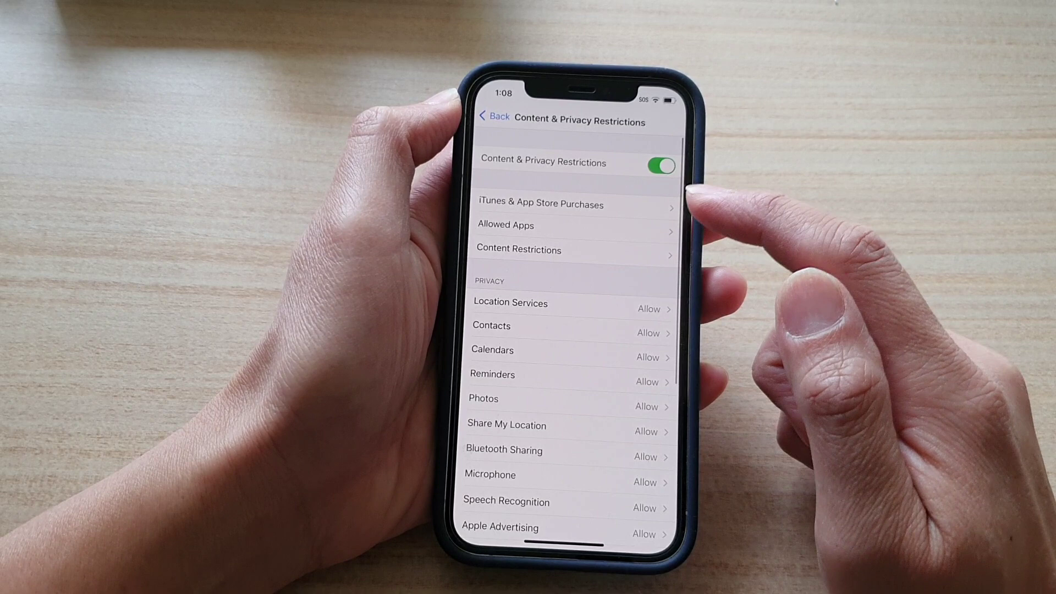
Step: Unlock Location Services restrictions with the four-digit Screen Time passcode
click(644, 303)
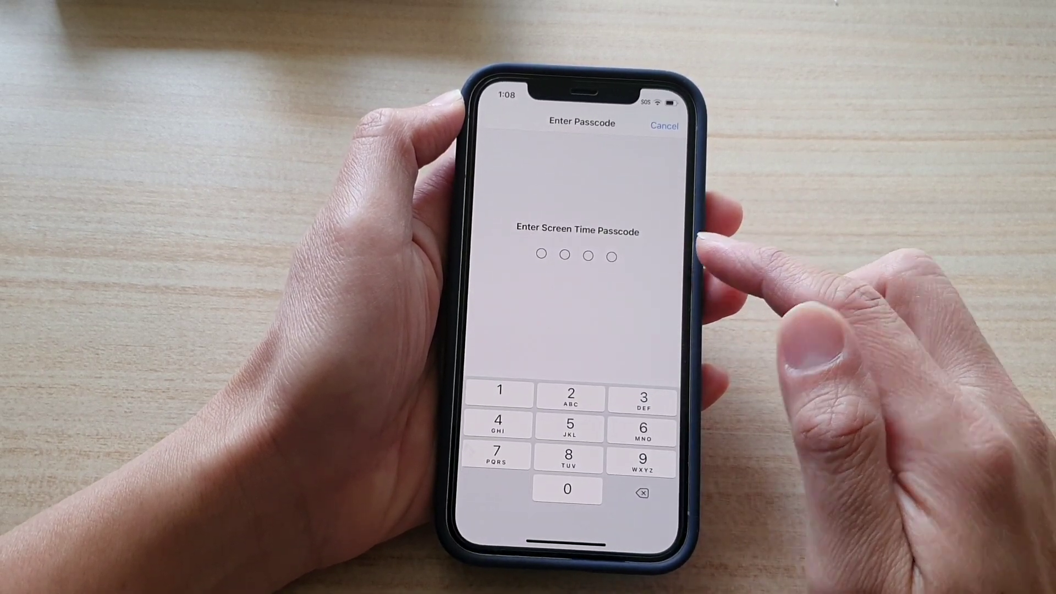
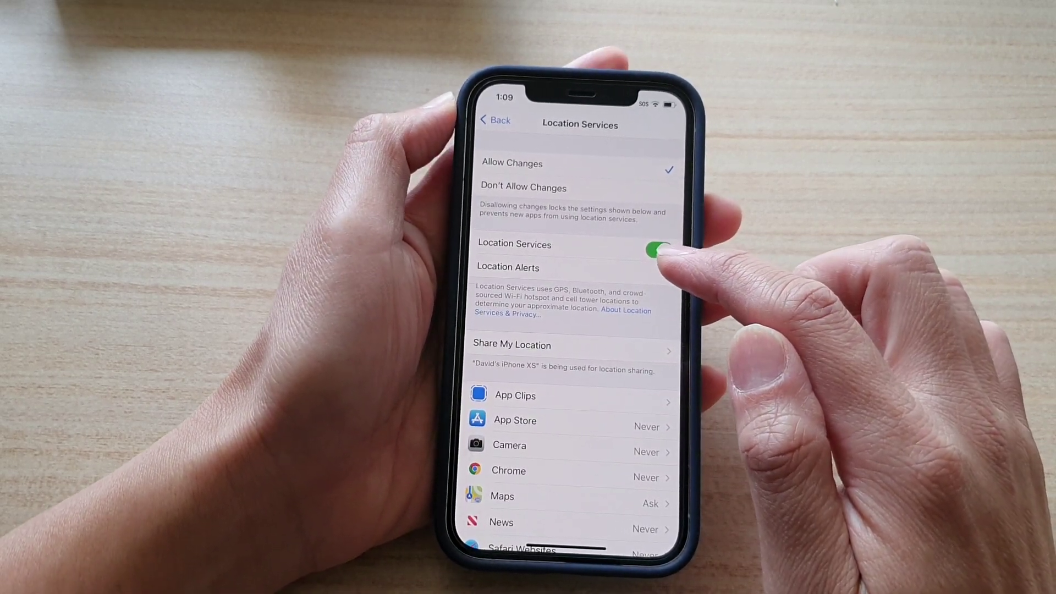
Step: In Location Alerts, toggle Show Map in Location Alerts on and off repeatedly, ending on
click(656, 268)
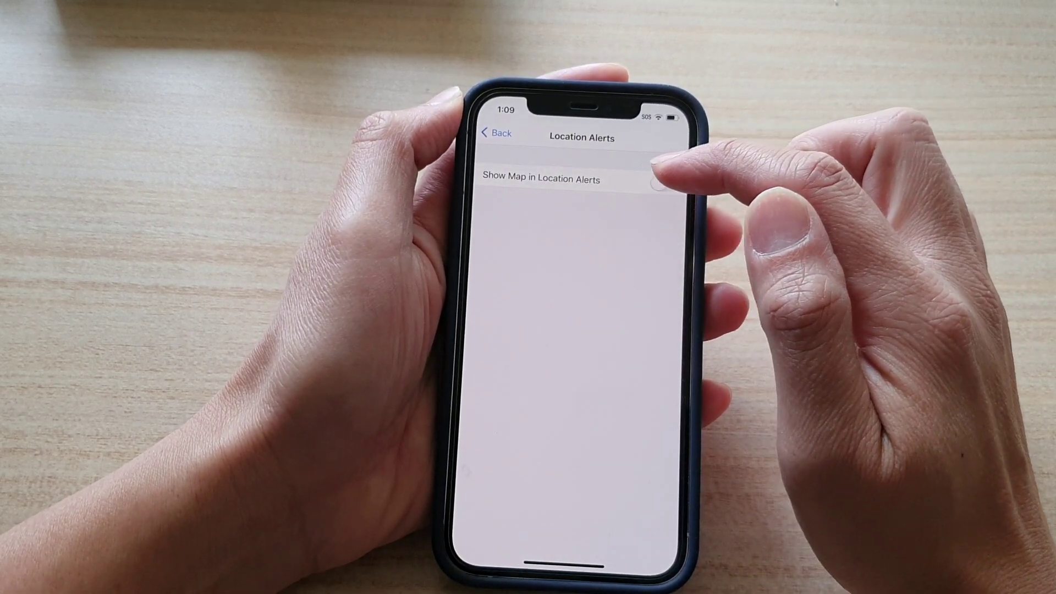
click(662, 183)
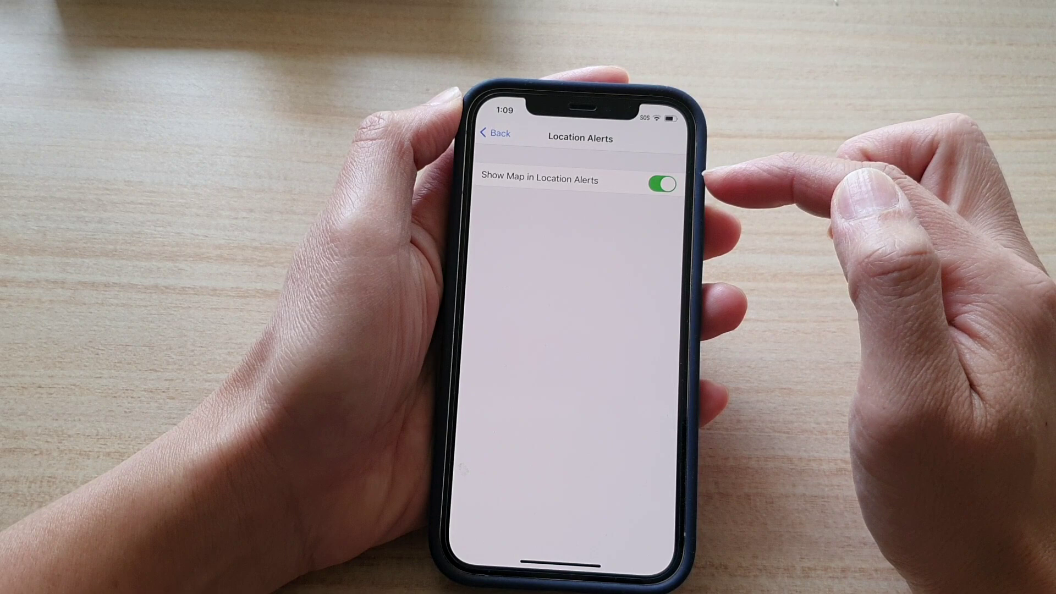
click(662, 183)
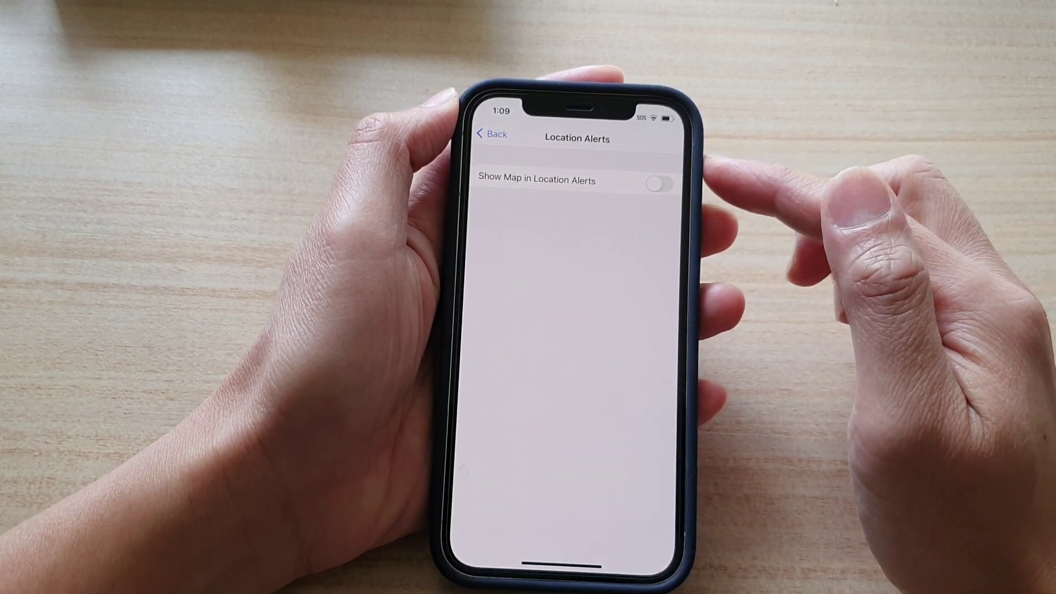
click(656, 184)
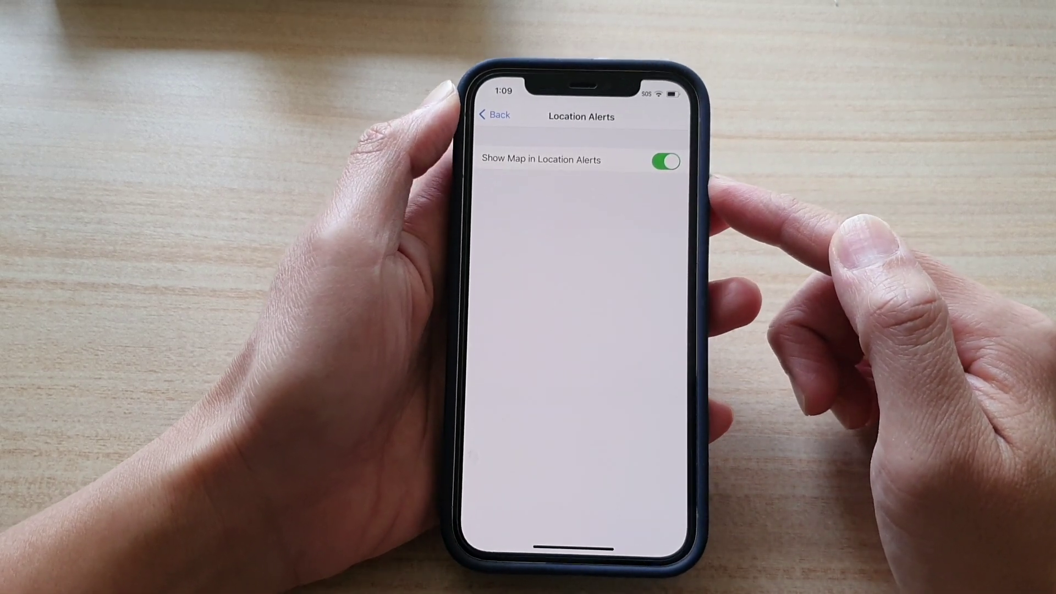
click(663, 162)
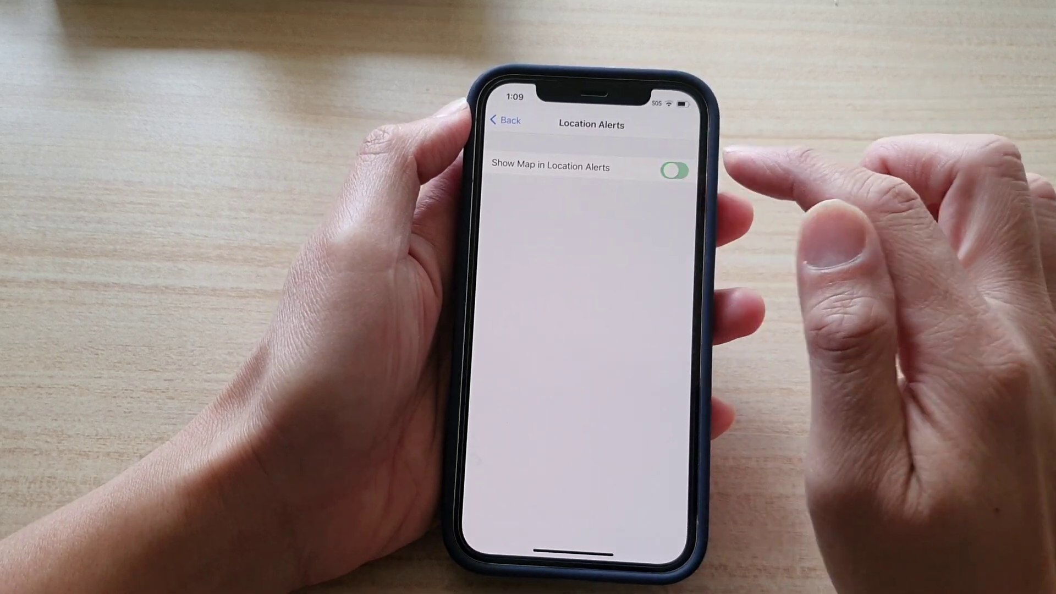
click(673, 171)
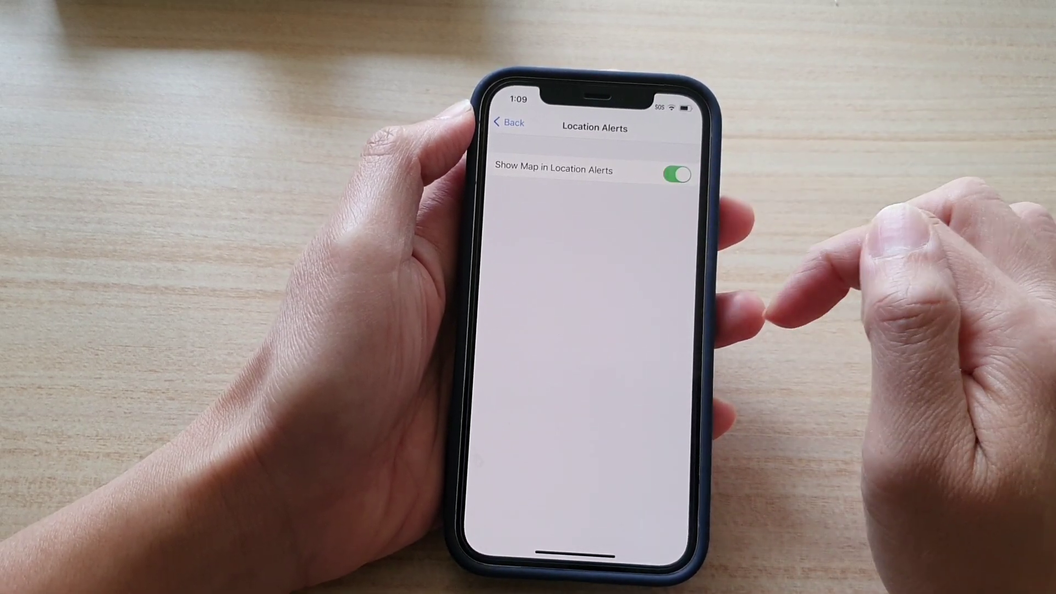
Step: Swipe back from Location Alerts to the Location Services page
drag(468, 115, 495, 95)
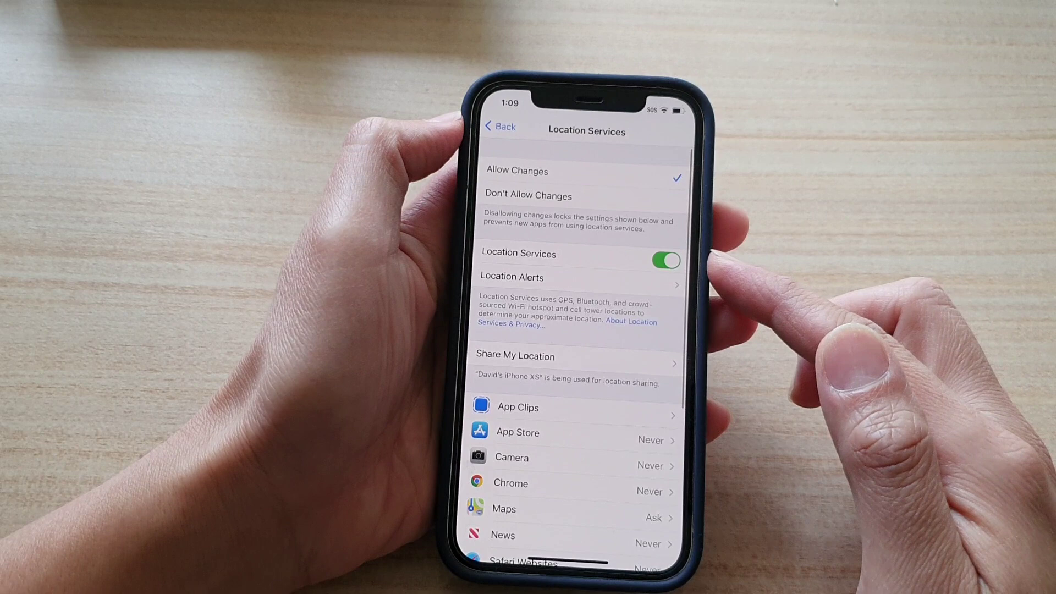